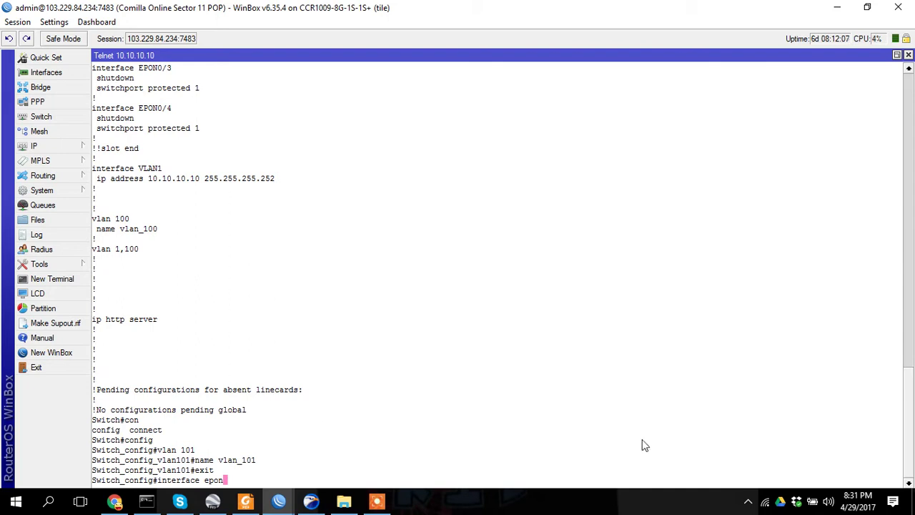
- Enter configuration mode for interface epon0/1:2 on the switch
scroll(375, 270, "up", 3)
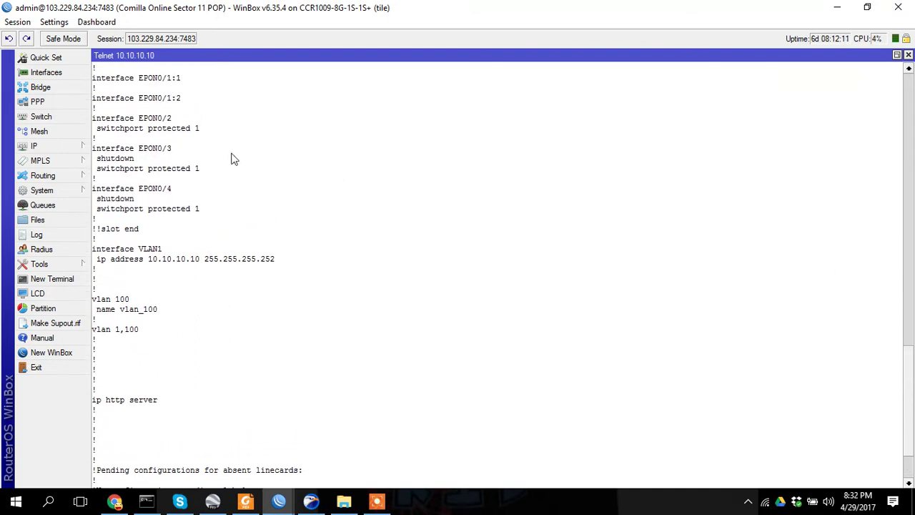
scroll(231, 157, "down", 3)
key("BackSpace")
key("BackSpace")
type("nfig#interface epon")
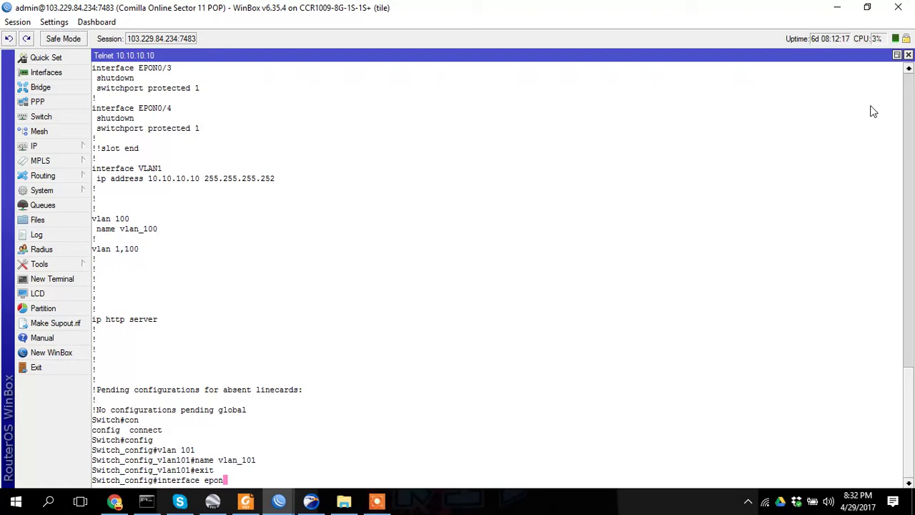
type("0/1:2")
key("Return")
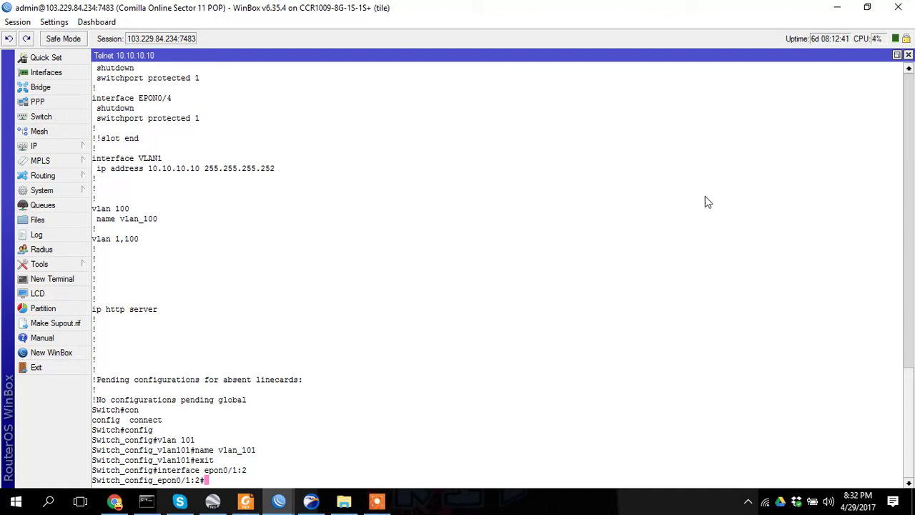
- Switch to Skype, copy "epon onu port 1 ctc vlan mode tag" from the chat message, and return to WinBox
left_click(180, 505)
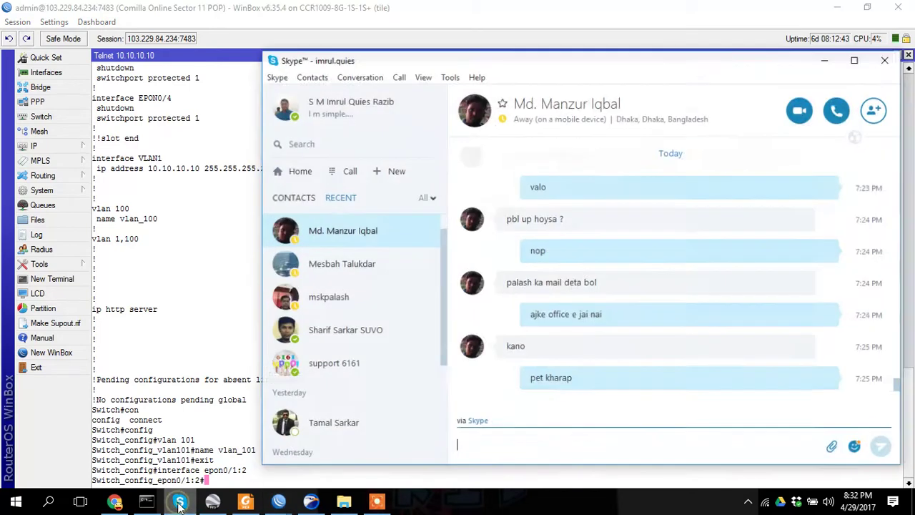
scroll(614, 325, "up", 3)
scroll(614, 324, "up", 3)
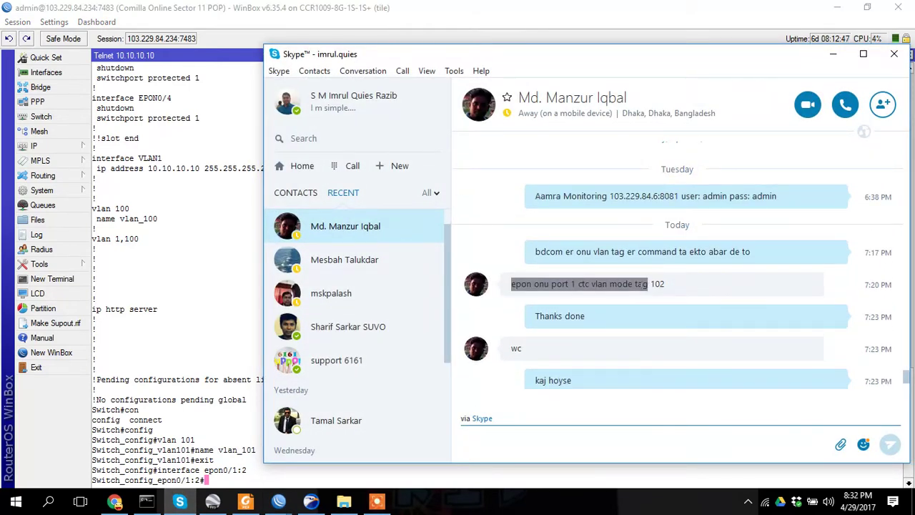
right_click(647, 286)
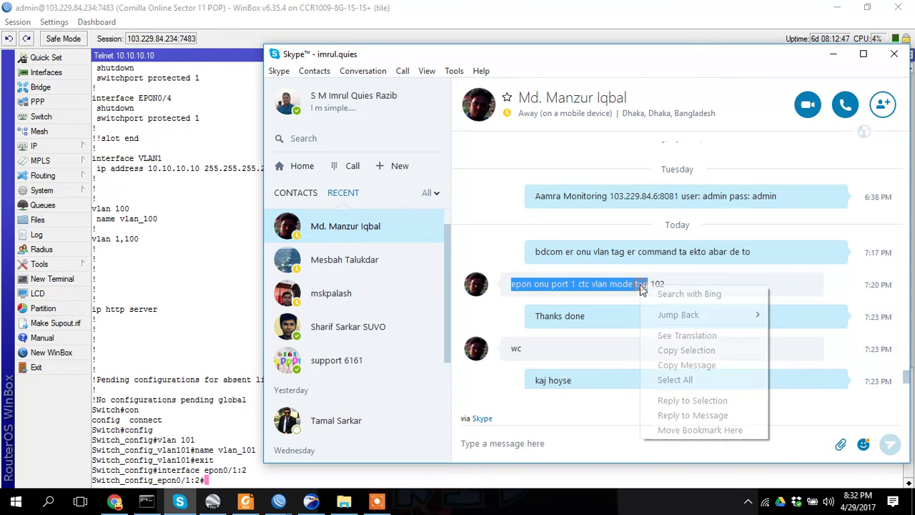
left_click(681, 350)
left_click(839, 60)
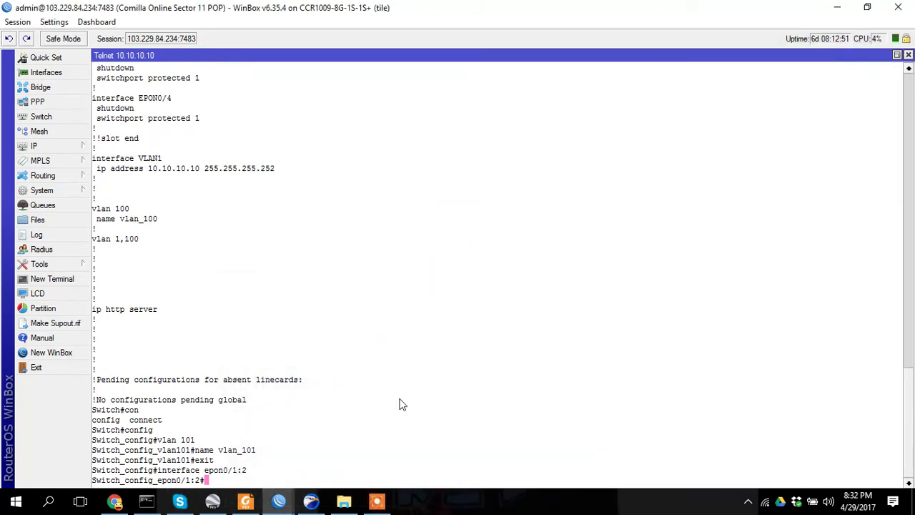
- Paste the copied command at the epon0/1:2 prompt, complete it with VLAN 101, and run it
right_click(267, 476)
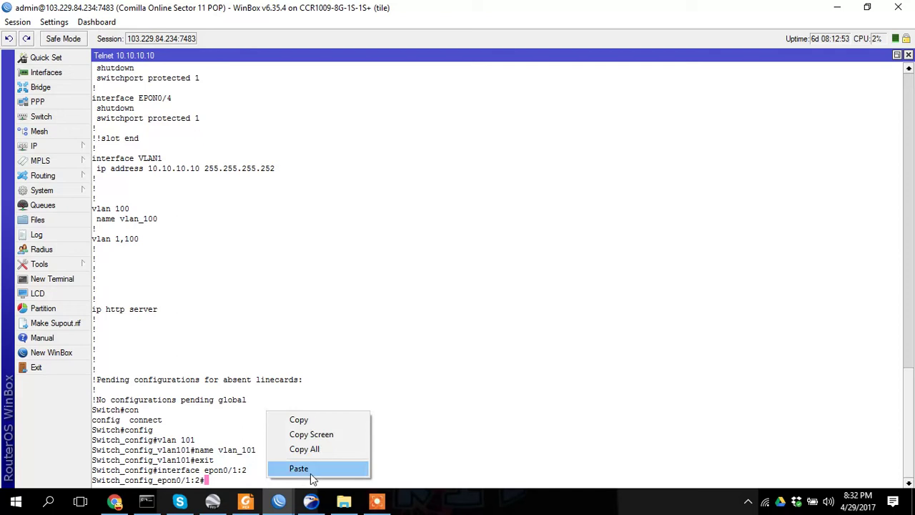
left_click(310, 470)
mouse_move(384, 505)
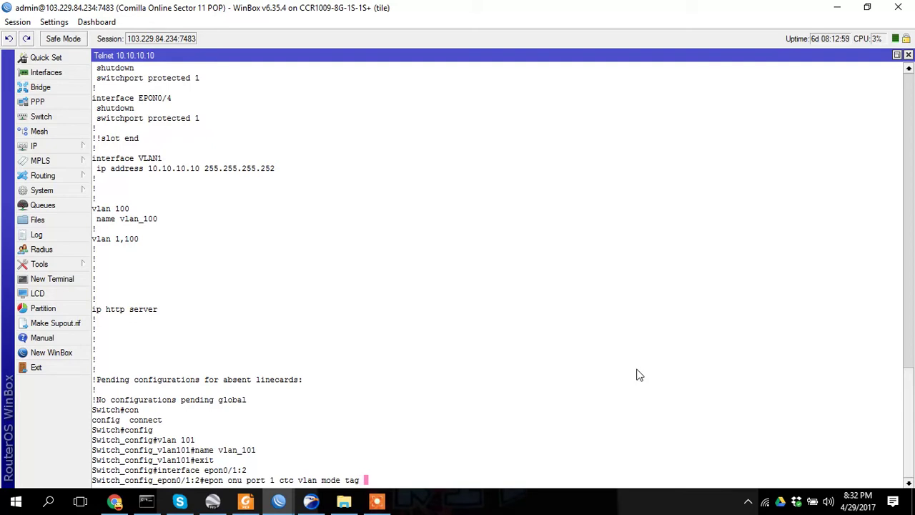
type("101")
key("Return")
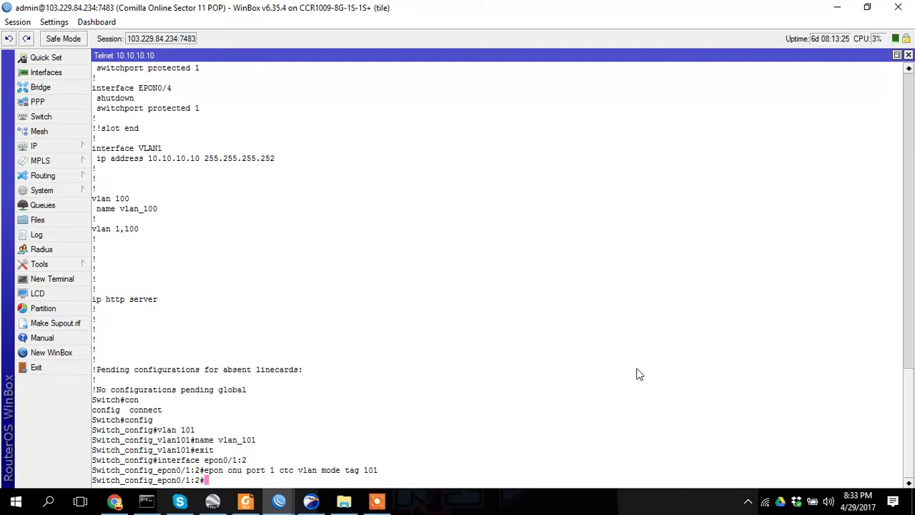
- Exit interface and global configuration modes, and save the switch configuration with wr
type("exit")
key("Return")
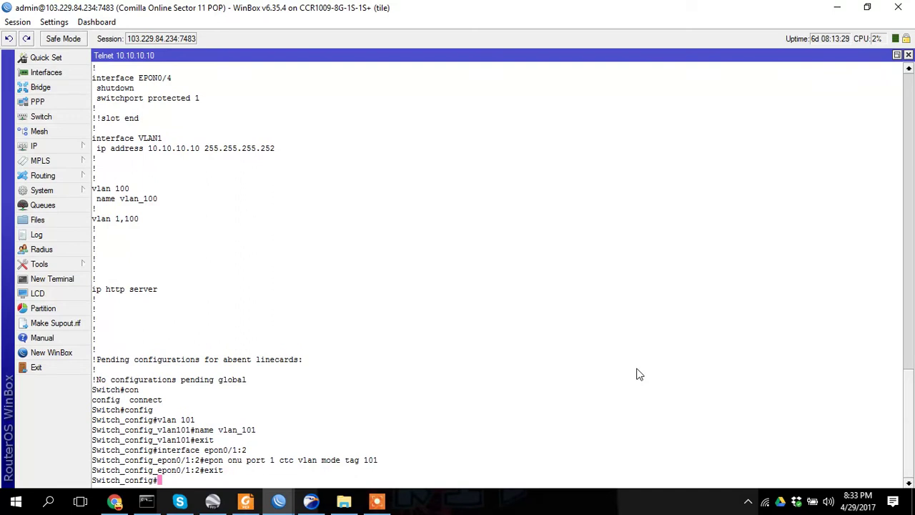
type("exit")
key("Return")
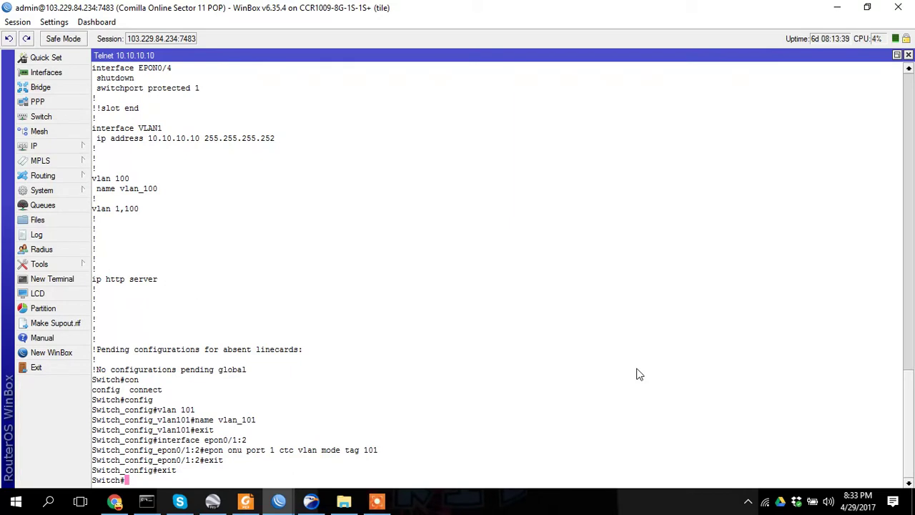
type("wr")
key("Return")
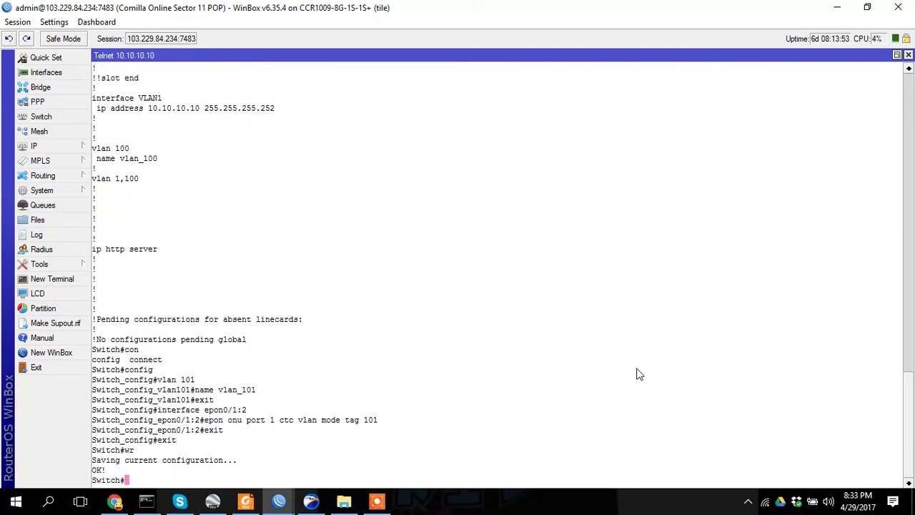
- Open the router's IP address list and set the interface of address 172.16.75.5/30 to vlan101
left_click(73, 149)
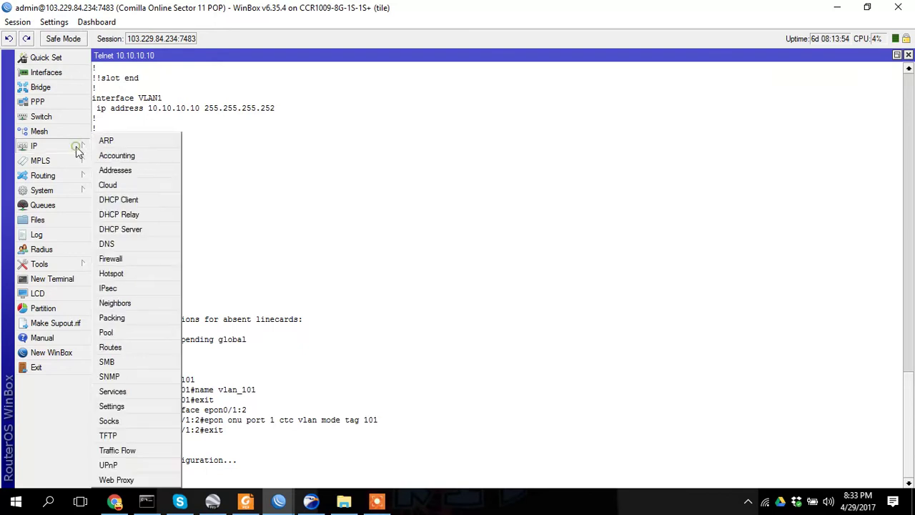
left_click(106, 172)
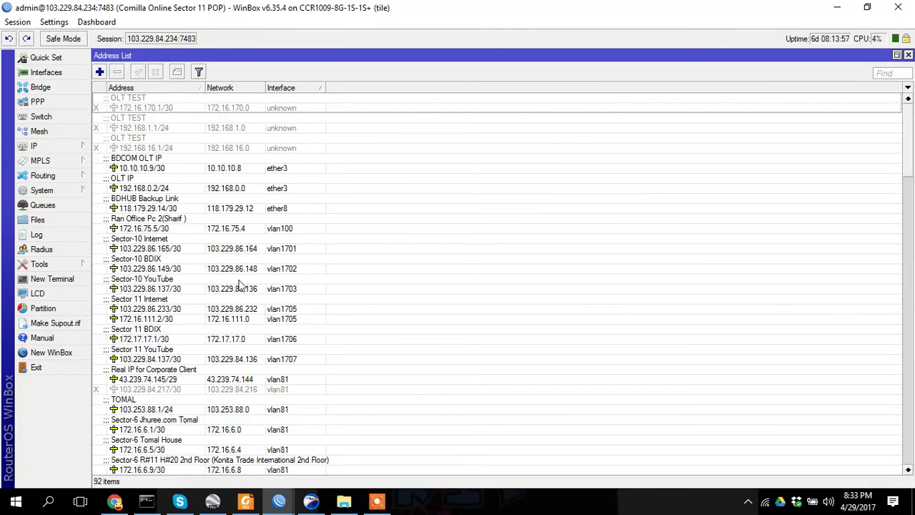
double_click(288, 230)
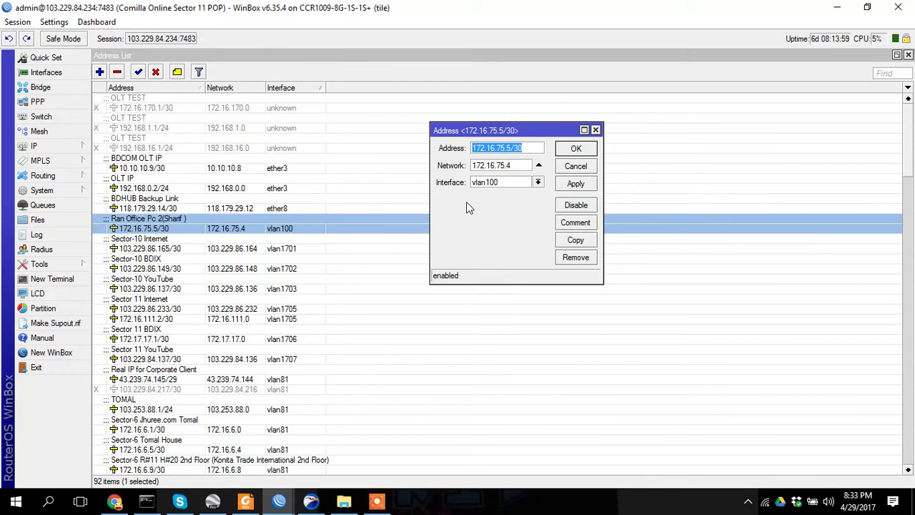
left_click(537, 182)
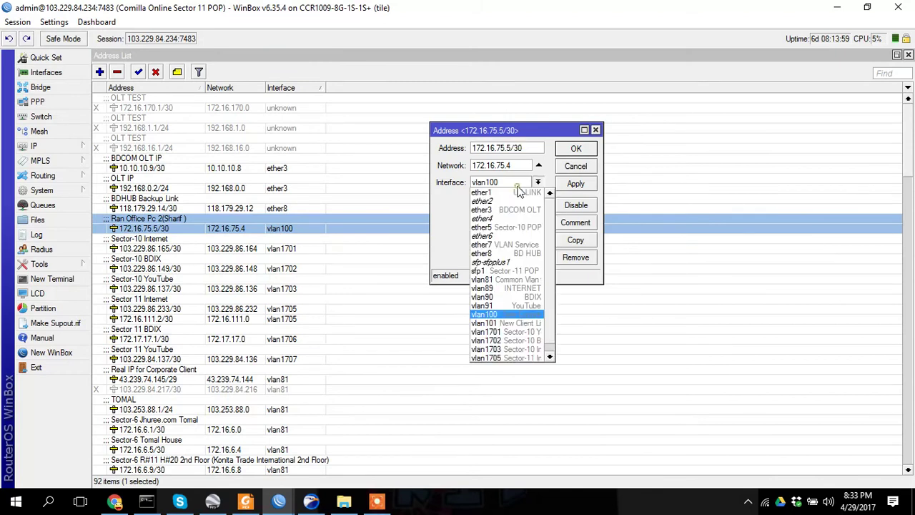
left_click(525, 322)
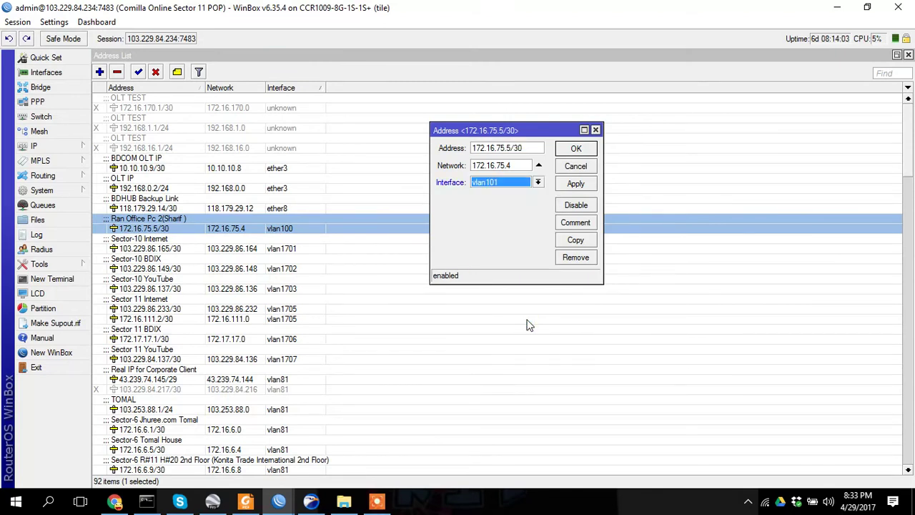
left_click(574, 184)
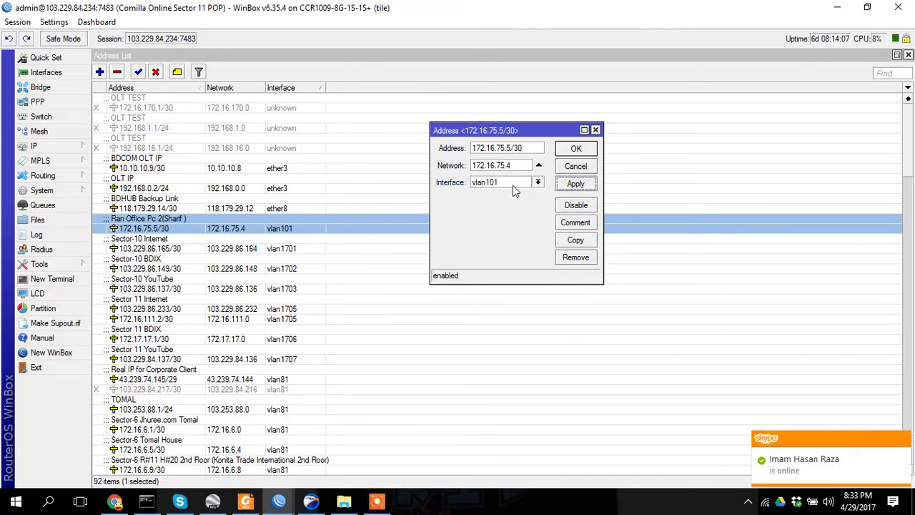
left_click(576, 149)
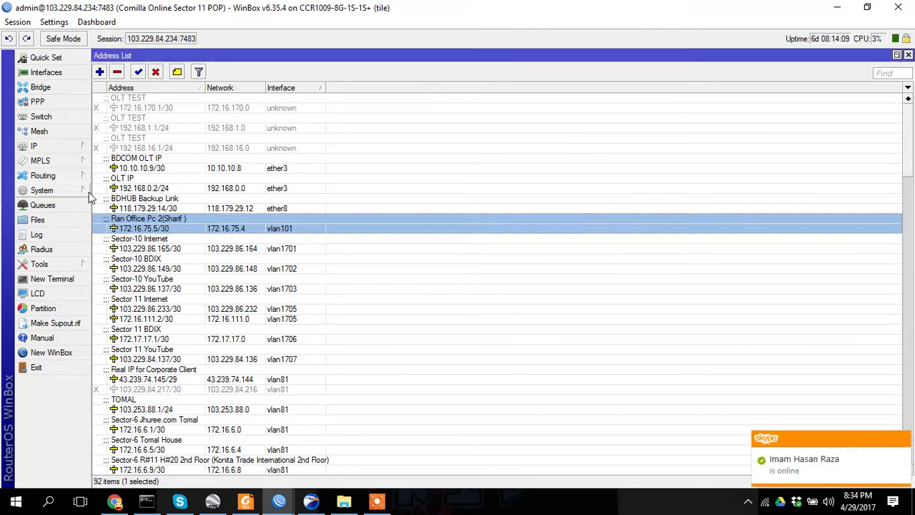
- Find the simple queue targeting 172.16.75.4/30 and check its target and maximum limits
left_click(36, 205)
scroll(368, 357, "down", 4)
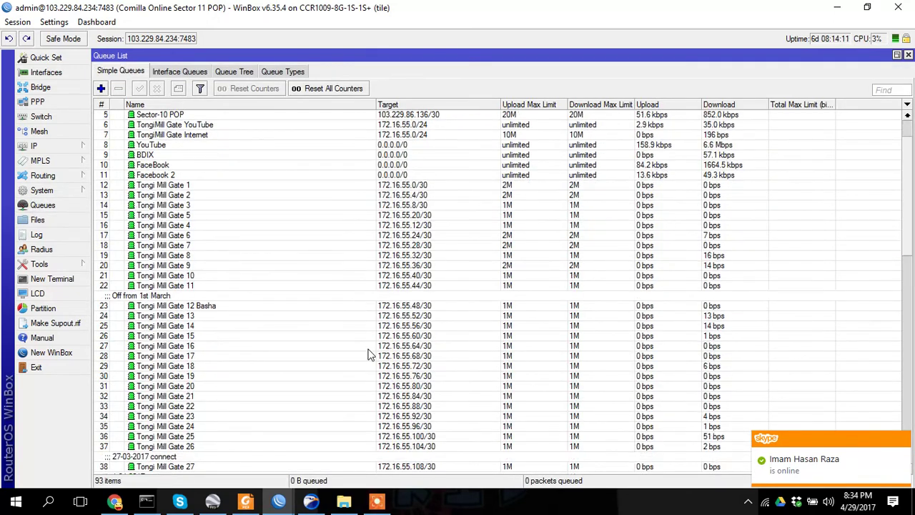
scroll(363, 377, "down", 12)
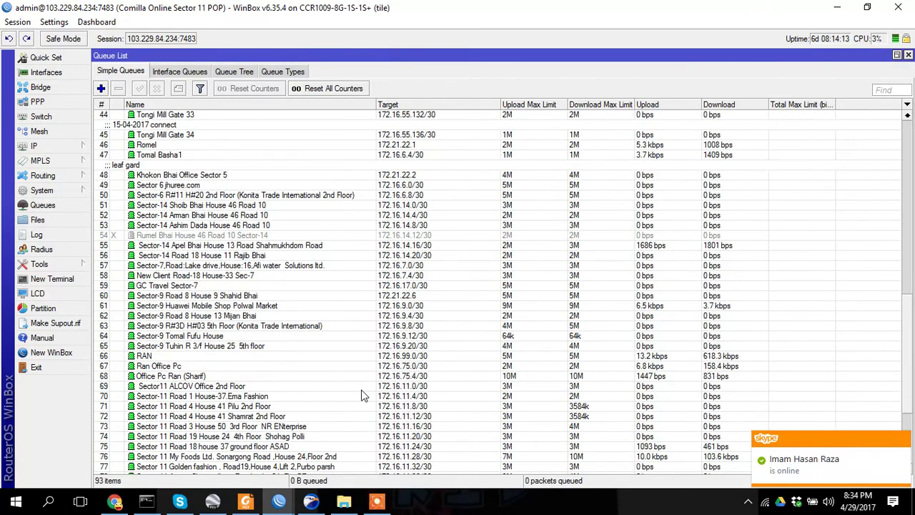
left_click(426, 377)
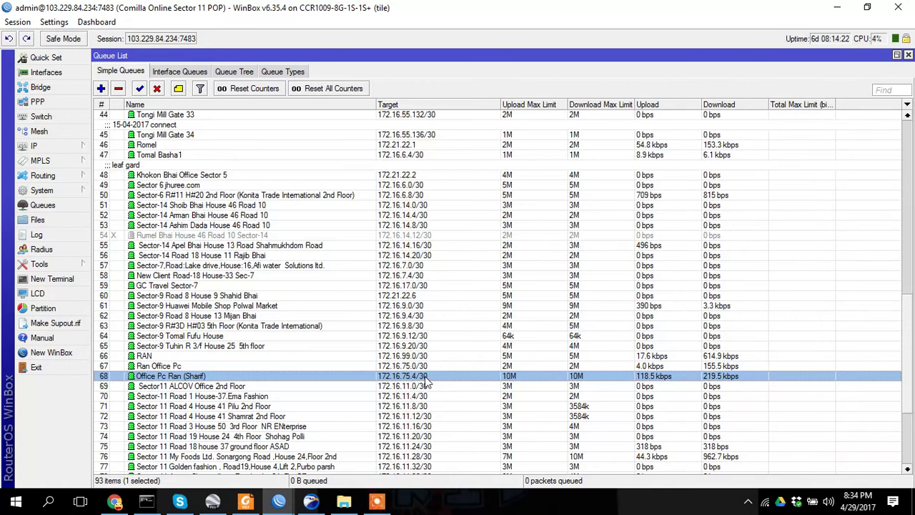
double_click(373, 377)
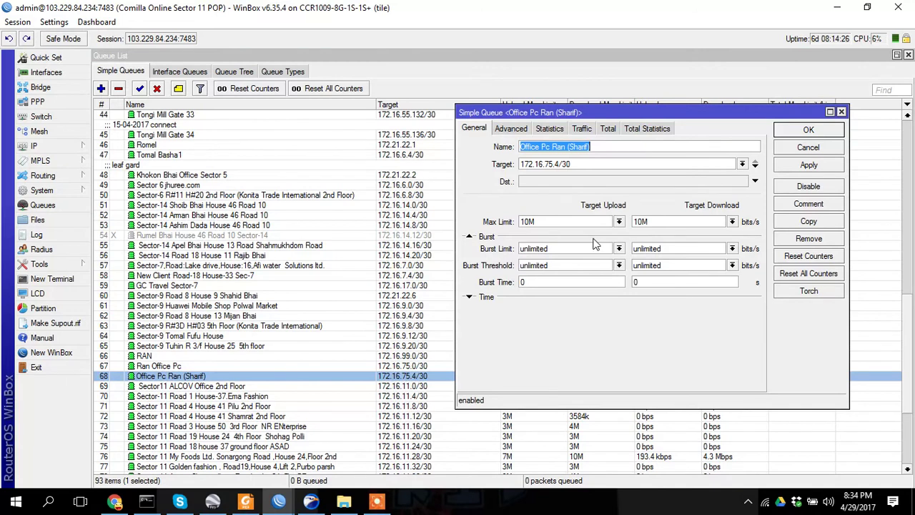
left_click(806, 131)
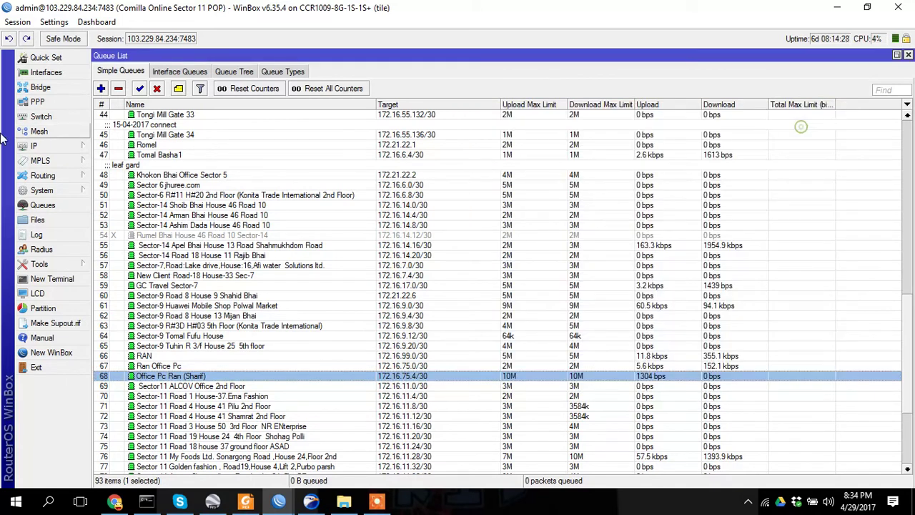
- Return to the IP address list and check the interface assigned to address 172.16.75.5/30
left_click(35, 145)
left_click(115, 172)
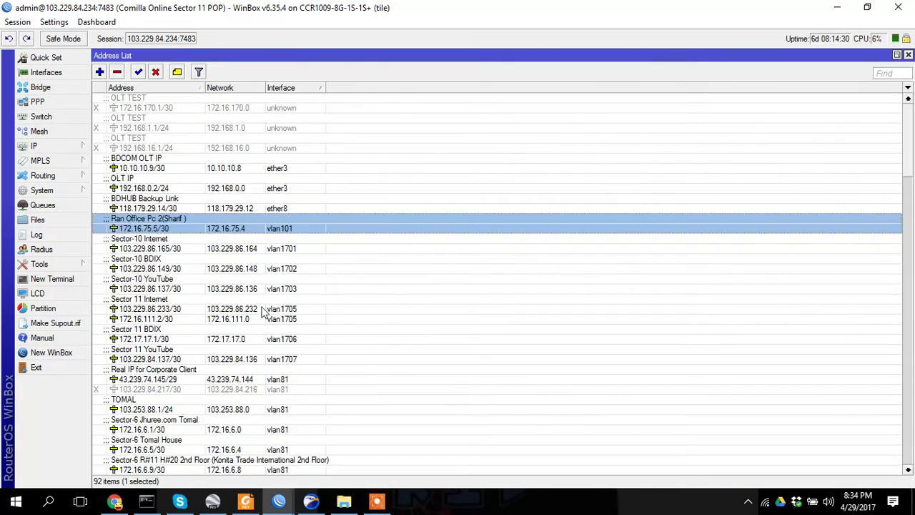
double_click(166, 227)
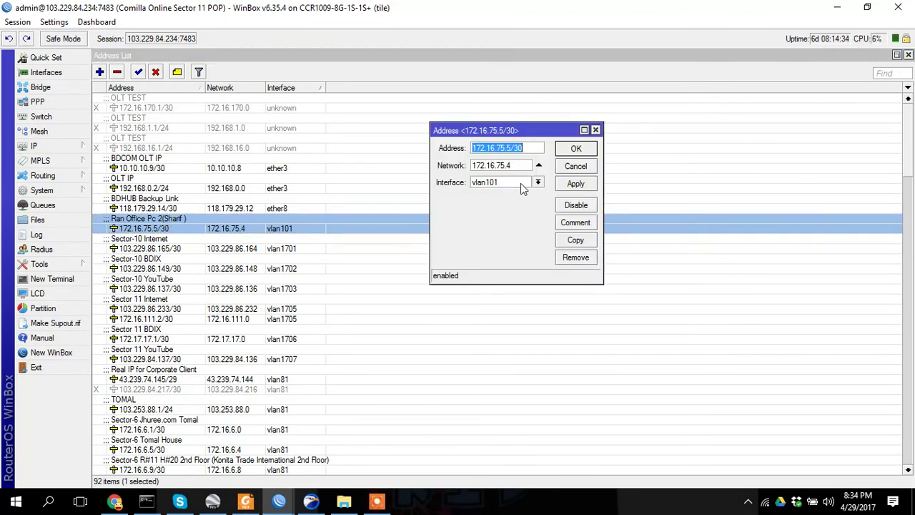
left_click(572, 150)
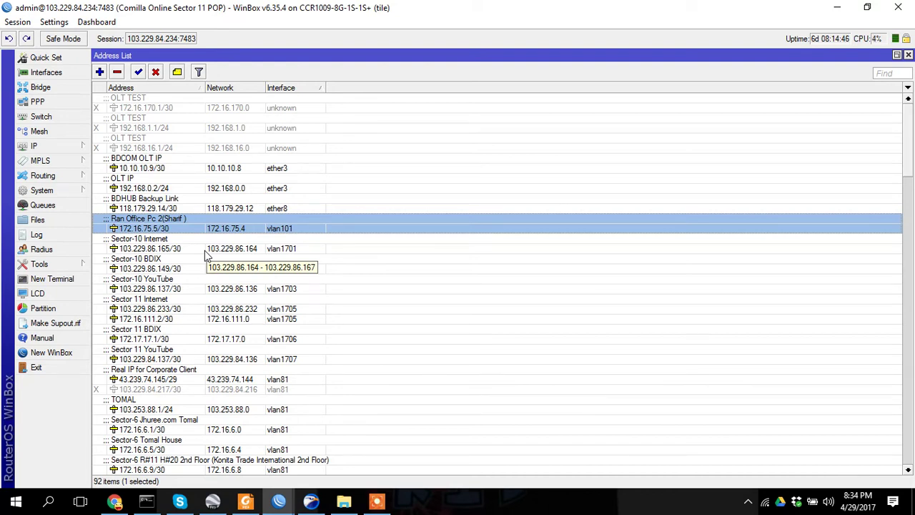
- Search the address list for "gc", inspect the interface choices of the GC Travel Sector-7 address, and leave without changes
left_click(882, 71)
type("g")
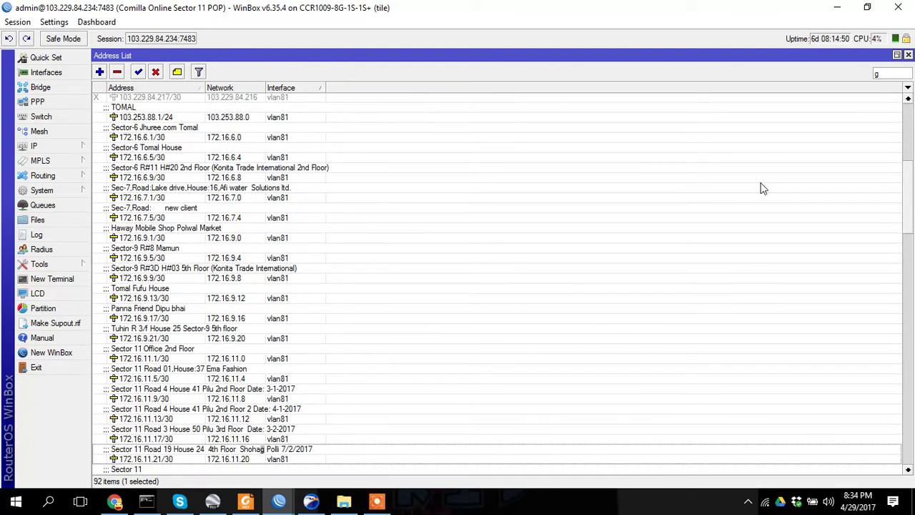
type("e")
type("c")
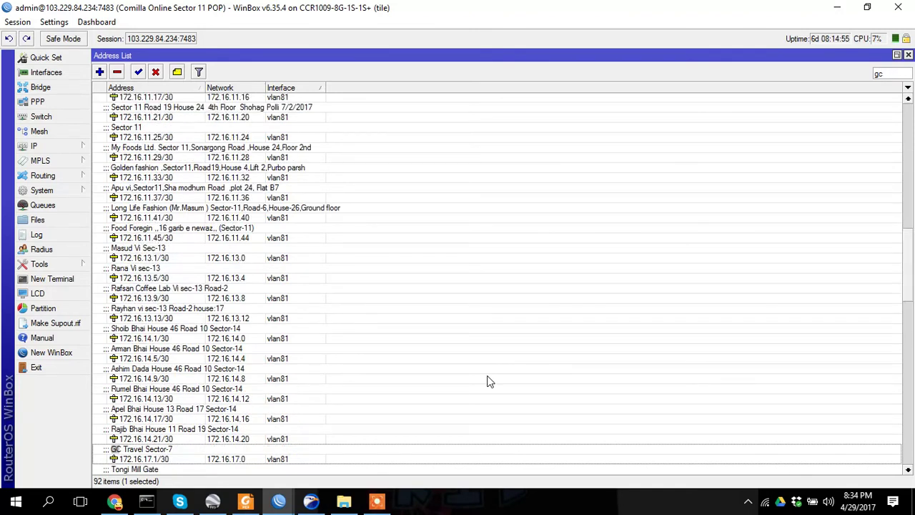
double_click(133, 458)
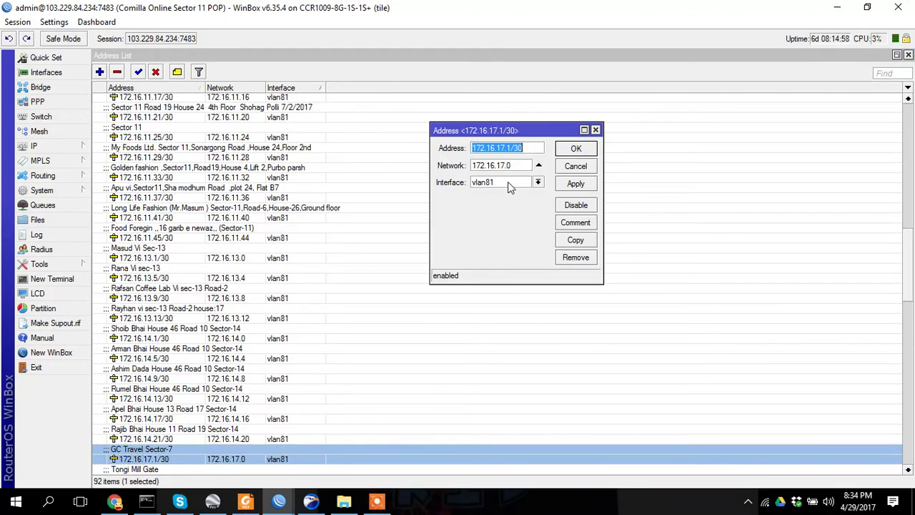
left_click(538, 183)
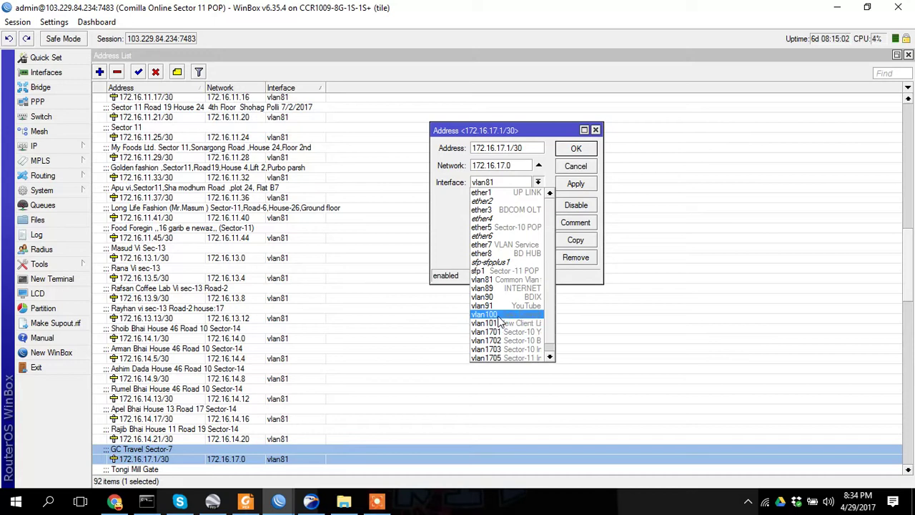
left_click(581, 168)
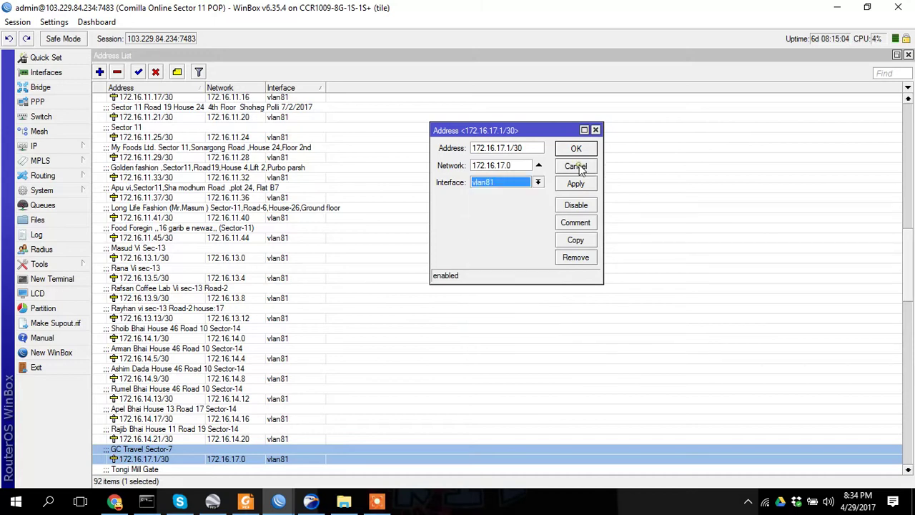
left_click(577, 166)
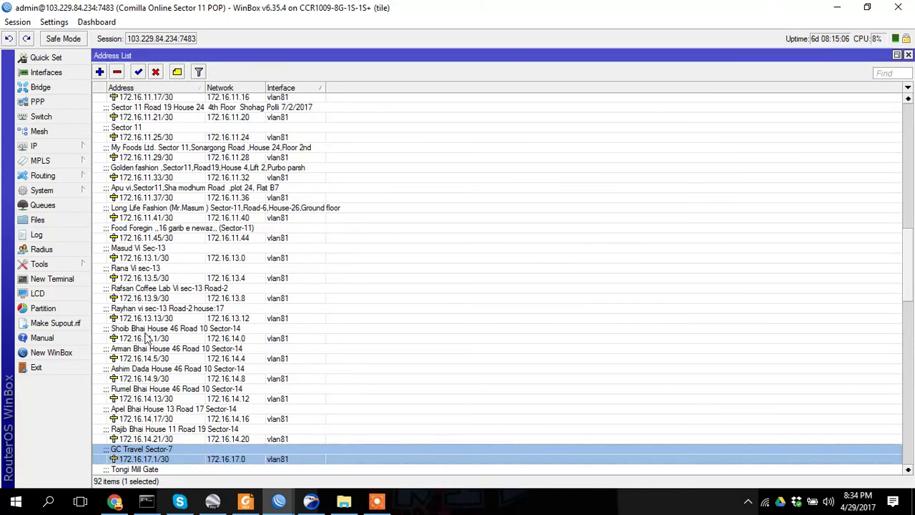
- Search the address list for "new", check the interface of address 172.16.7.5/30 without changes, and close the list
left_click(892, 73)
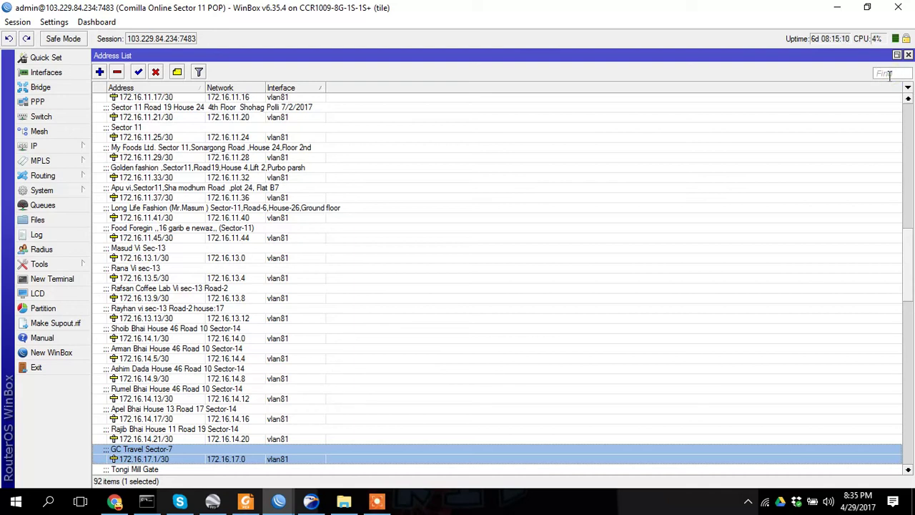
type("e")
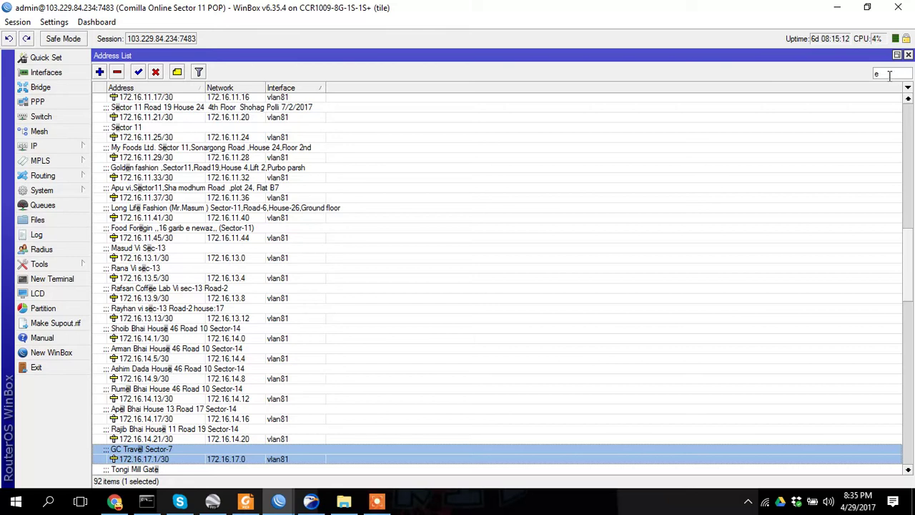
key("BackSpace")
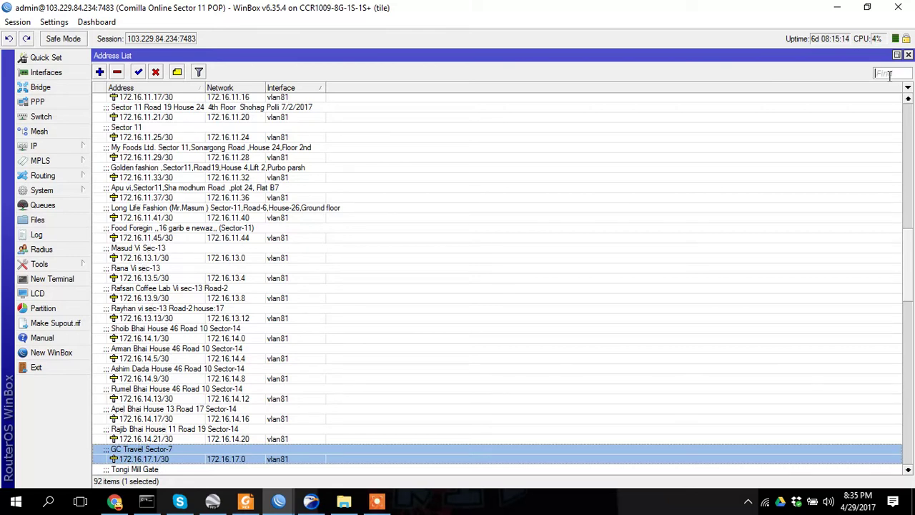
type("n")
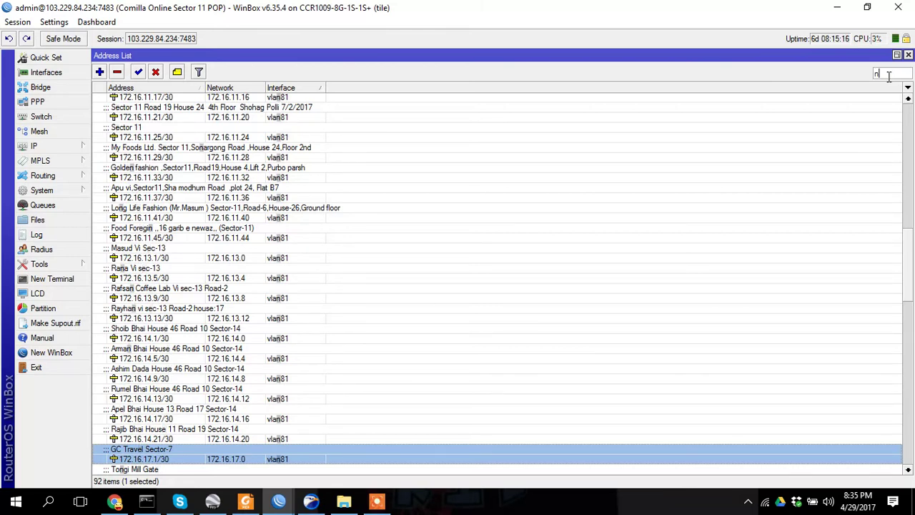
type("ew")
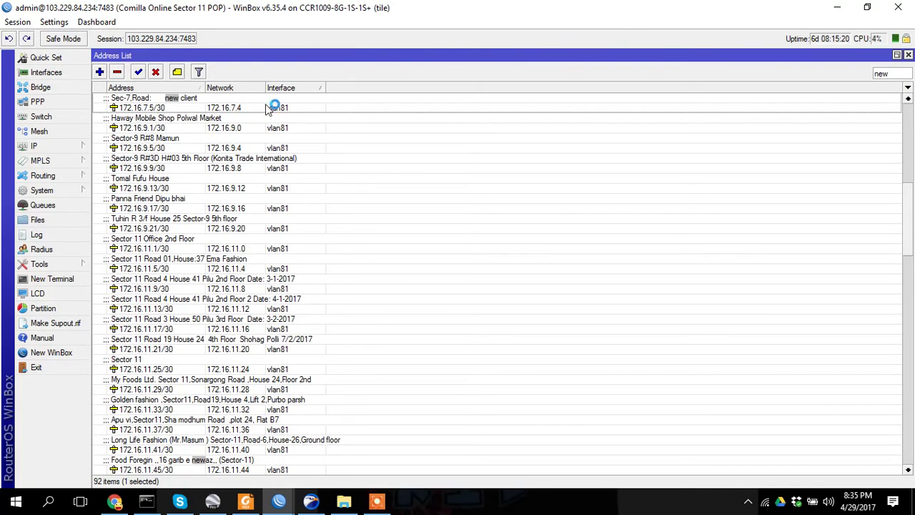
double_click(166, 108)
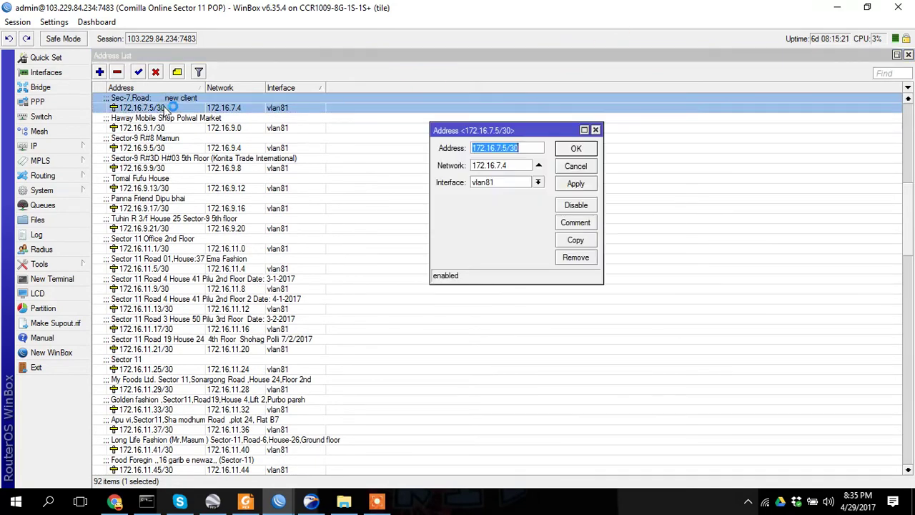
left_click(576, 166)
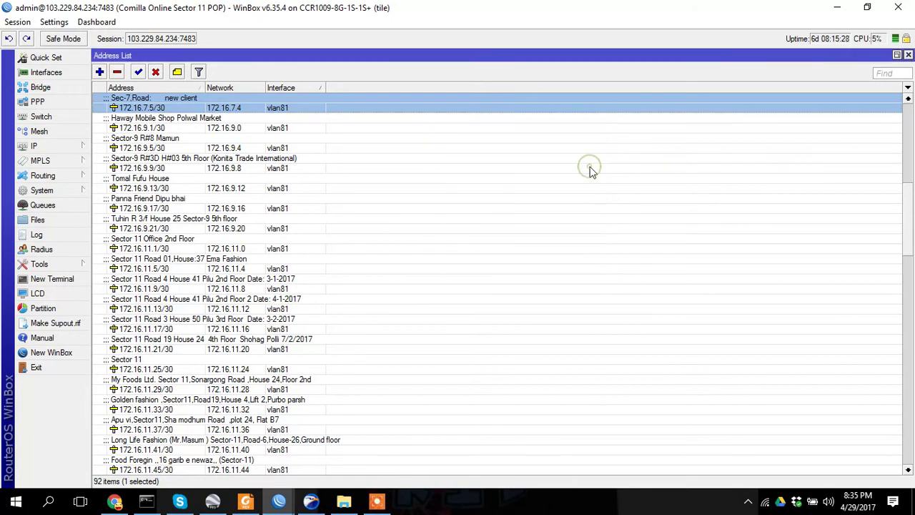
left_click(907, 55)
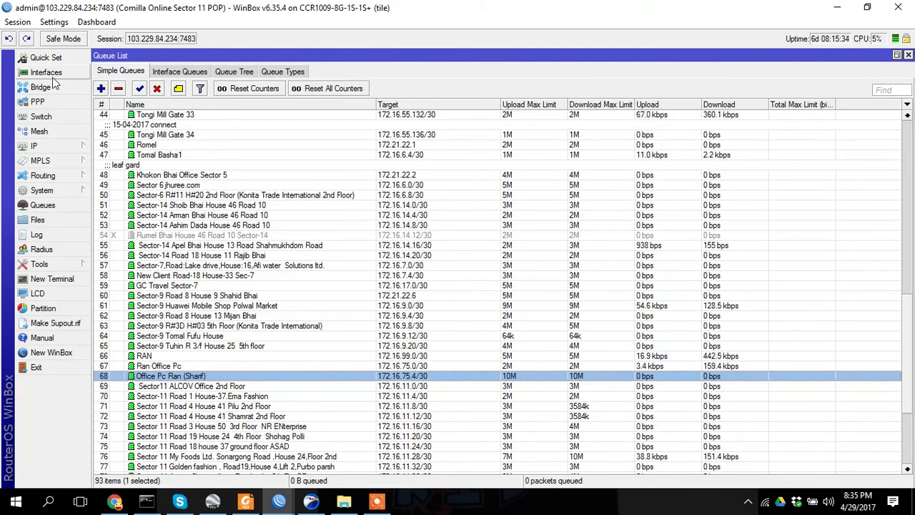
- Review the router's VLAN interfaces and find the 172.16.75.6 entry on vlan101 in the ARP list
left_click(46, 72)
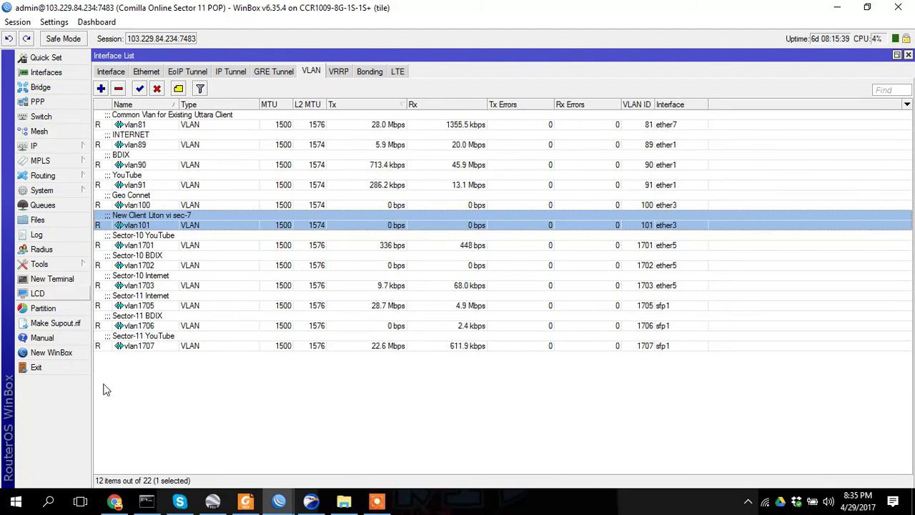
left_click(43, 146)
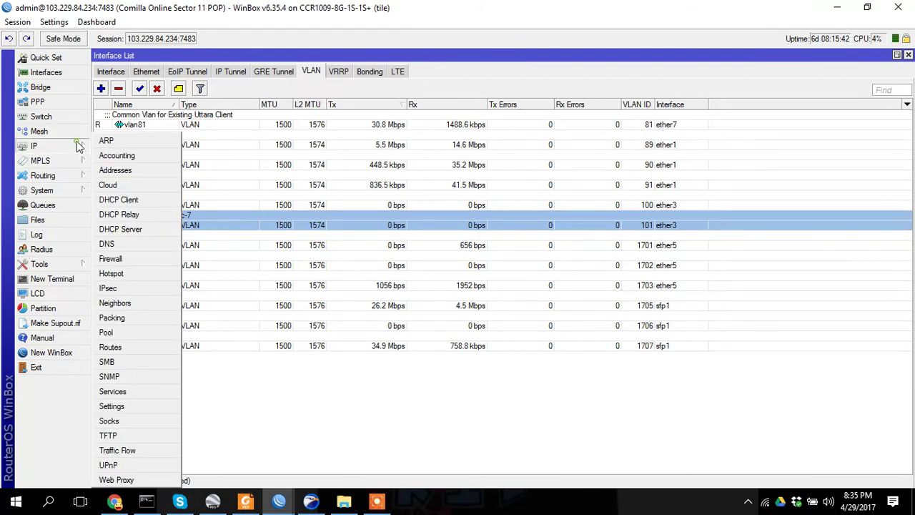
left_click(106, 141)
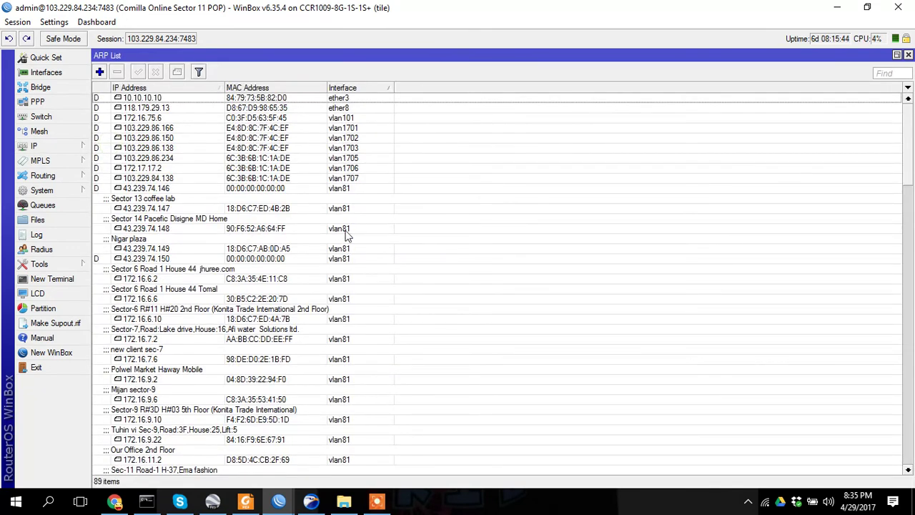
left_click(370, 120)
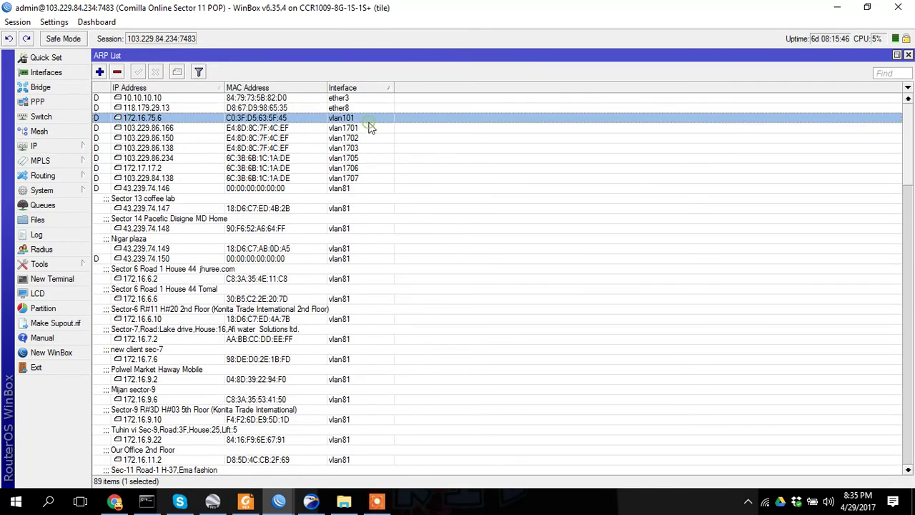
- Ping 172.16.75.6 from its ARP entry to test the client's connectivity, and close the ping tool
right_click(192, 118)
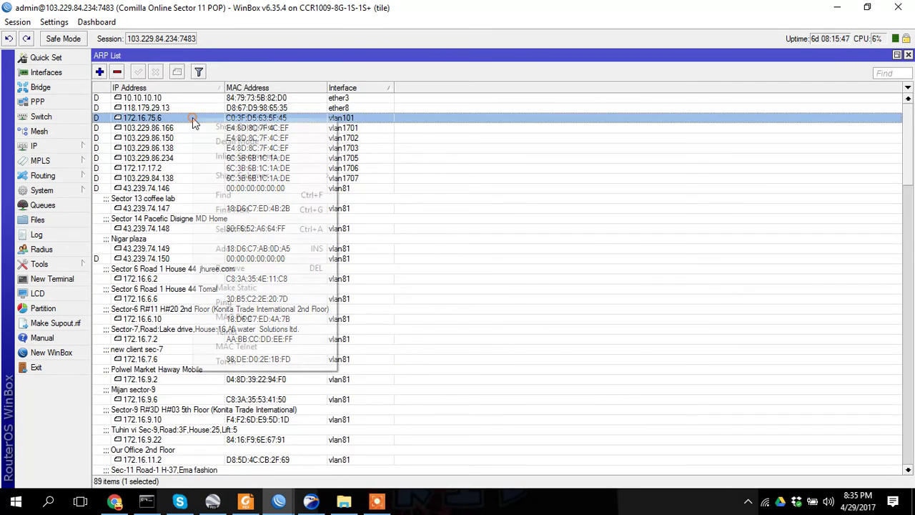
left_click(228, 302)
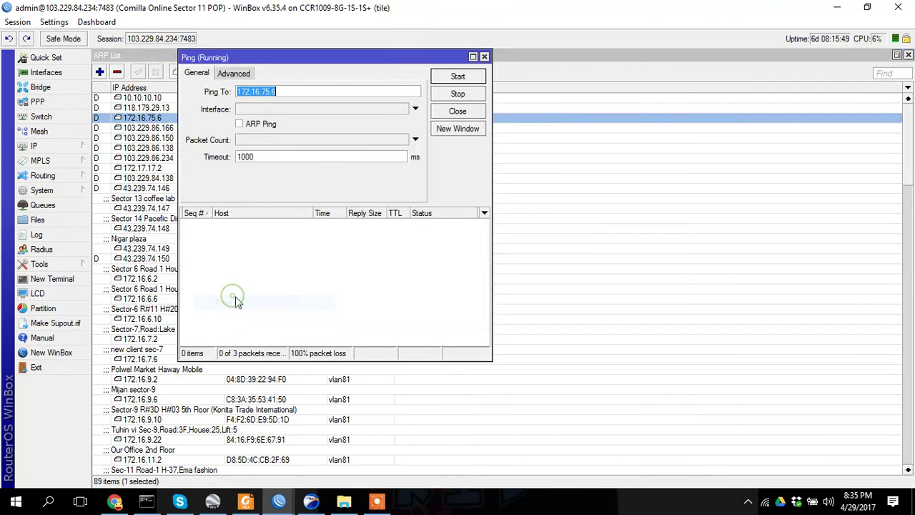
left_click(460, 118)
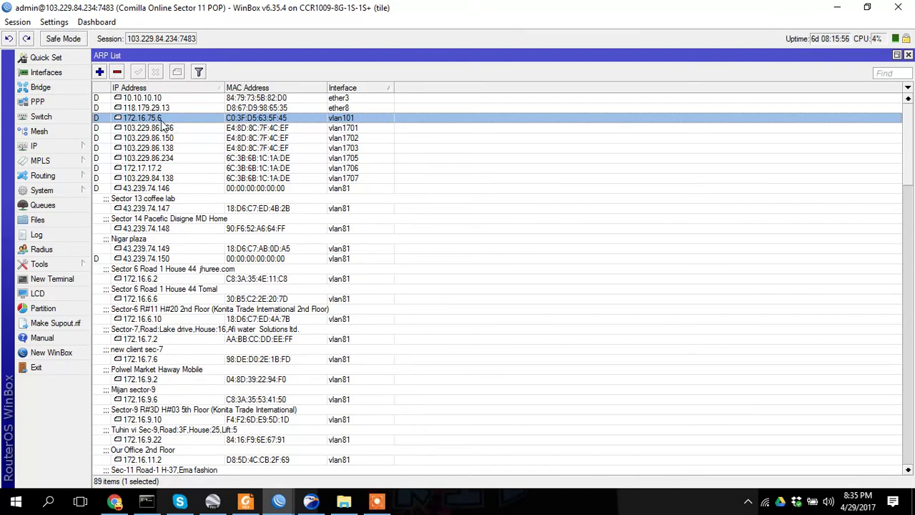
- Check the traffic of the simple queue targeting 172.16.75.4/30, and close the queue, ARP and interface lists to return to the Telnet session
left_click(41, 205)
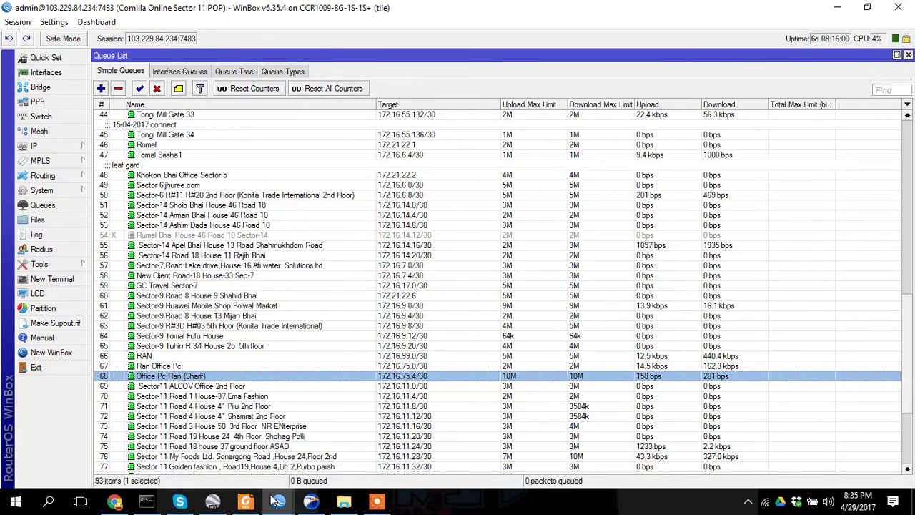
left_click(909, 55)
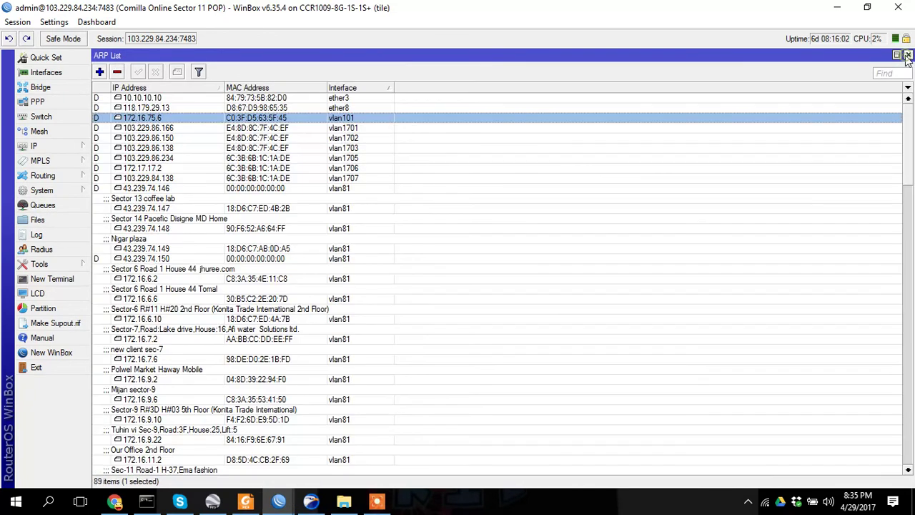
left_click(908, 55)
left_click(908, 55)
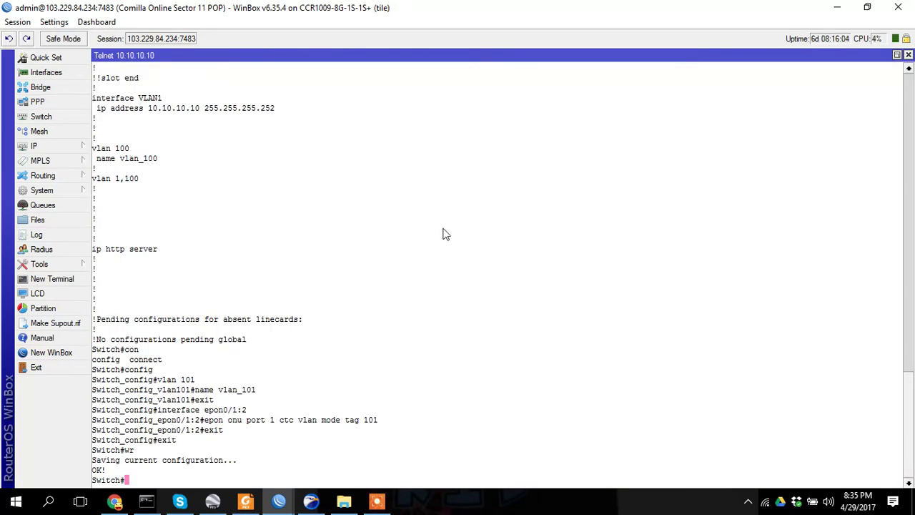
- Run "show running-config" on the OLT and page forward to review the EPON0/1:2 port's VLAN tag and the VLAN definitions
key("Return")
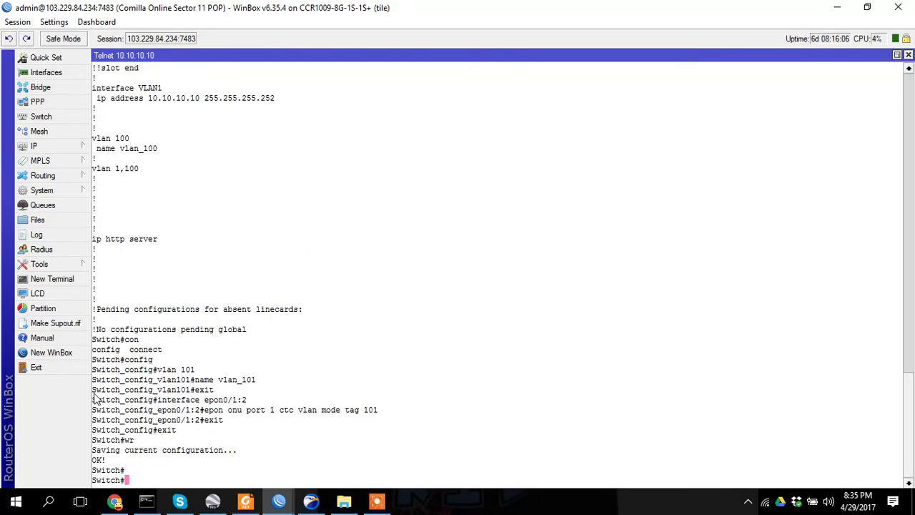
key("Up")
key("Up")
key("Up")
key("Up")
key("Up")
key("Up")
key("Up")
key("BackSpace")
key("BackSpace")
key("BackSpace")
key("BackSpace")
key("BackSpace")
key("BackSpace")
key("BackSpace")
key("BackSpace")
key("BackSpace")
key("BackSpace")
key("BackSpace")
key("BackSpace")
key("BackSpace")
type("show running-config")
key("Return")
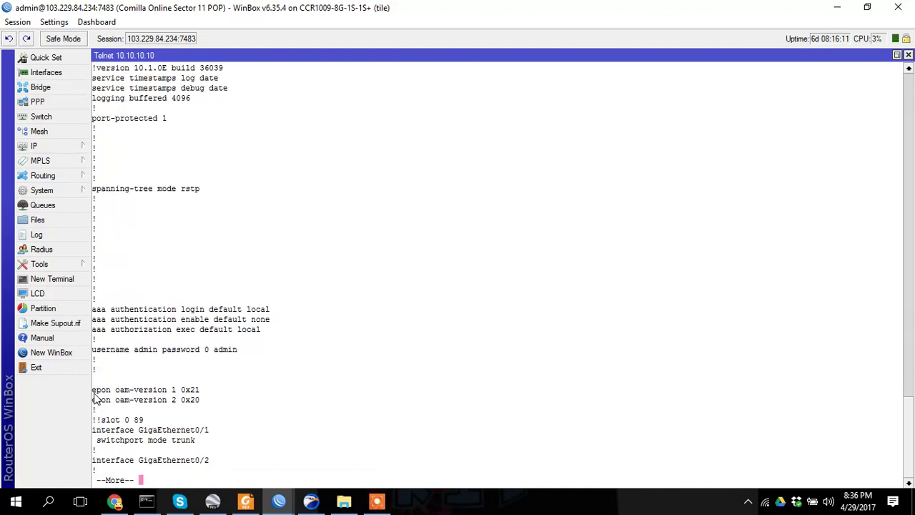
key("space")
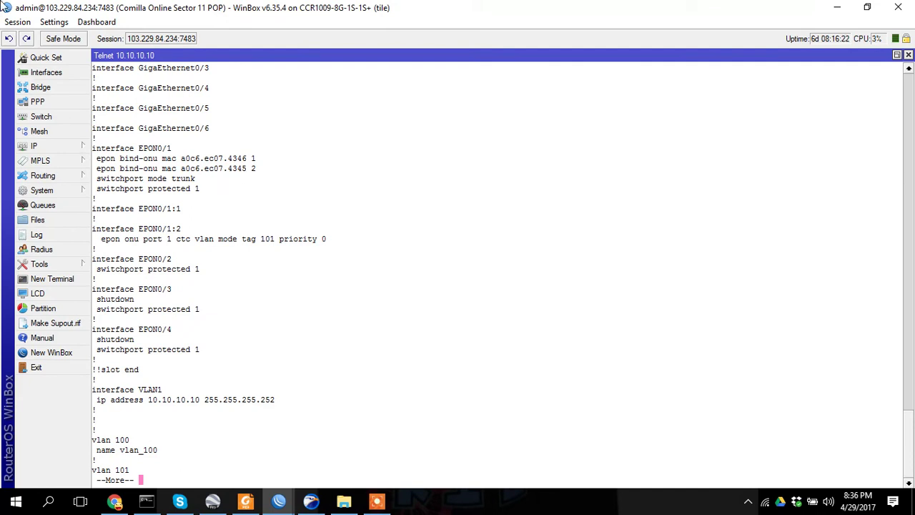
left_click(377, 502)
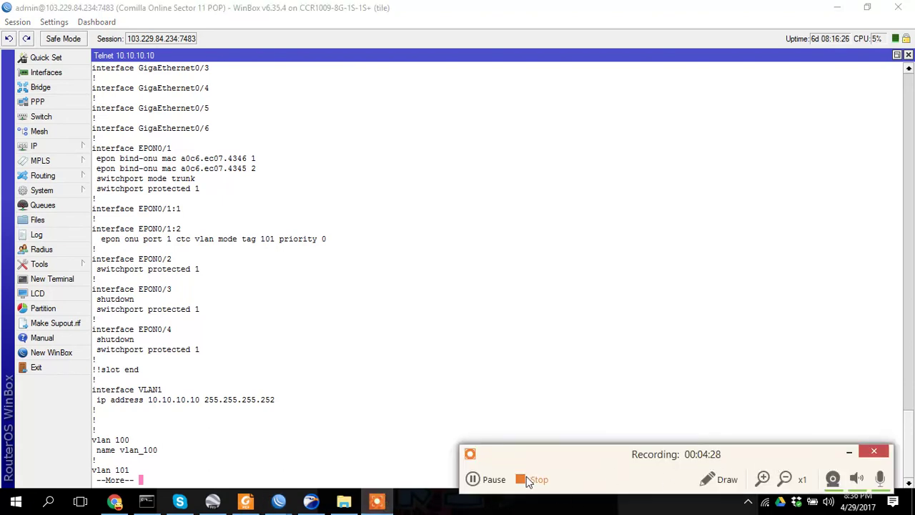